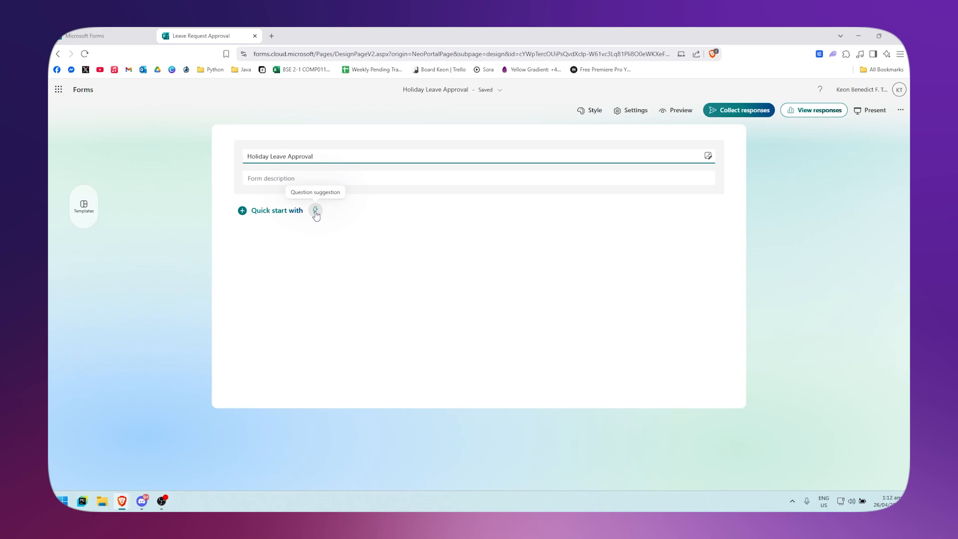
Open the question suggestions for the form and browse the recommended questions
left_click(316, 214)
scroll(499, 319, "down", 3)
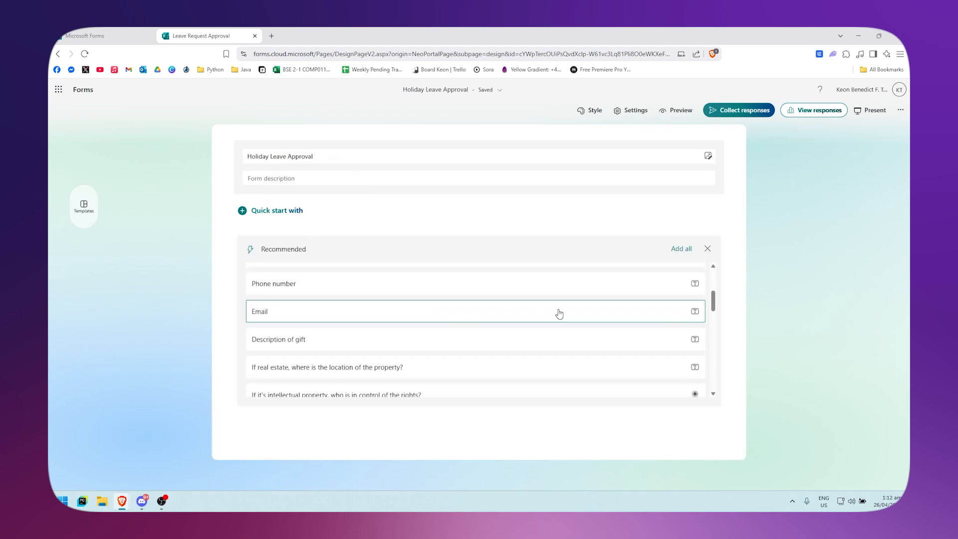
scroll(554, 343, "up", 3)
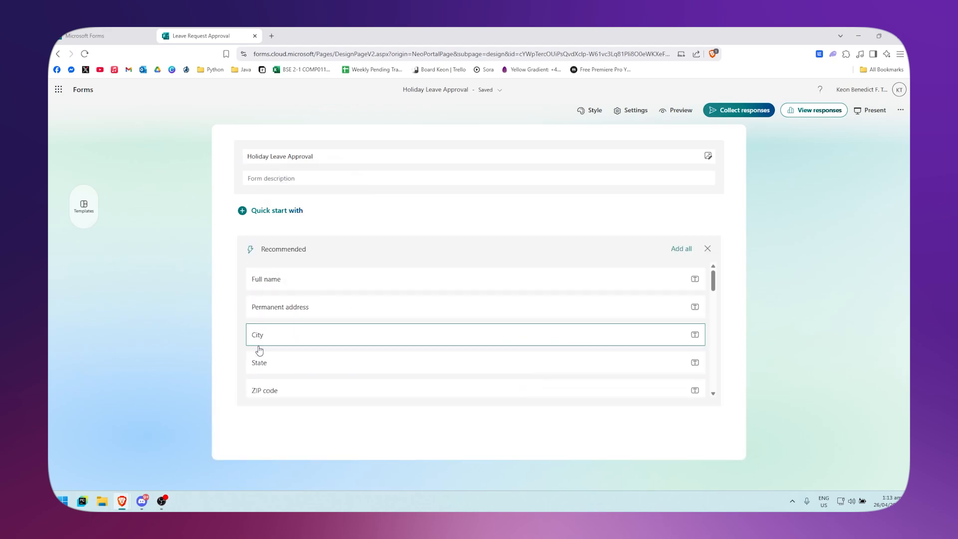
Open the featured templates panel, browse the registration templates, and close it
left_click(84, 206)
scroll(142, 337, "down", 1)
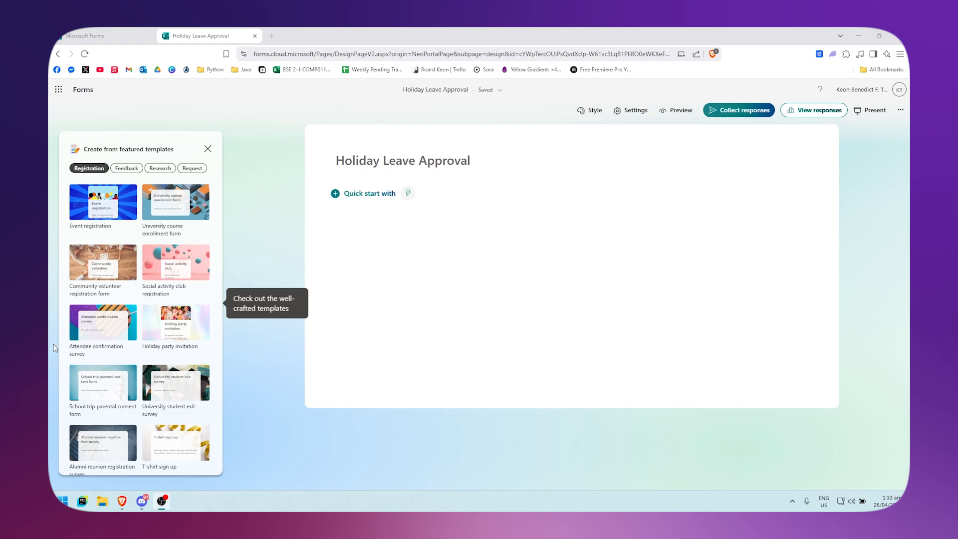
scroll(156, 342, "down", 1)
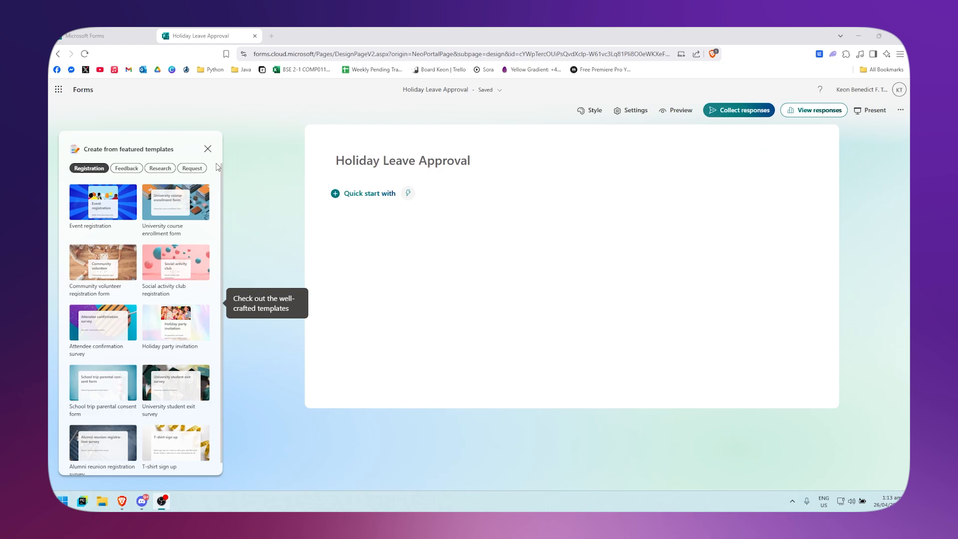
left_click(207, 149)
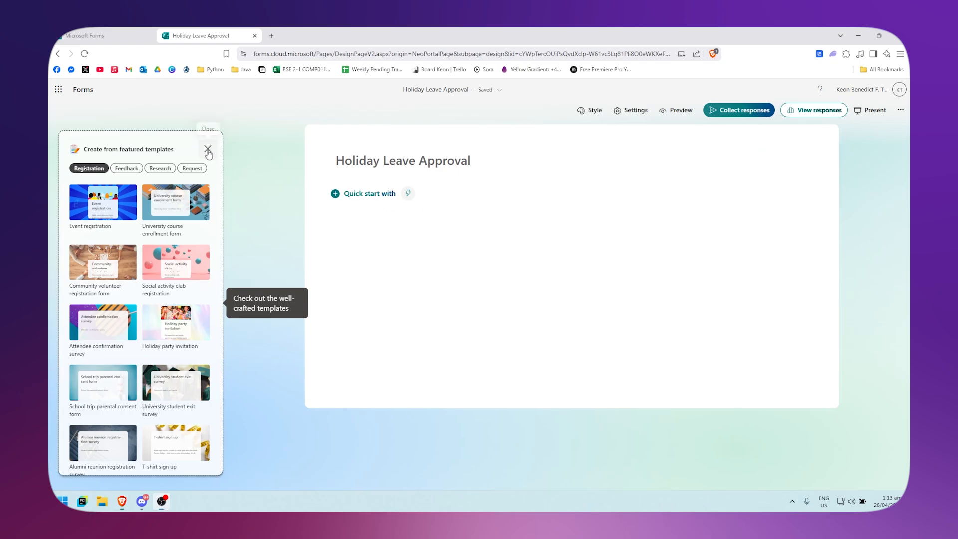
Add the suggested Full name, Permanent address, Phone number and Email questions to the form
left_click(315, 193)
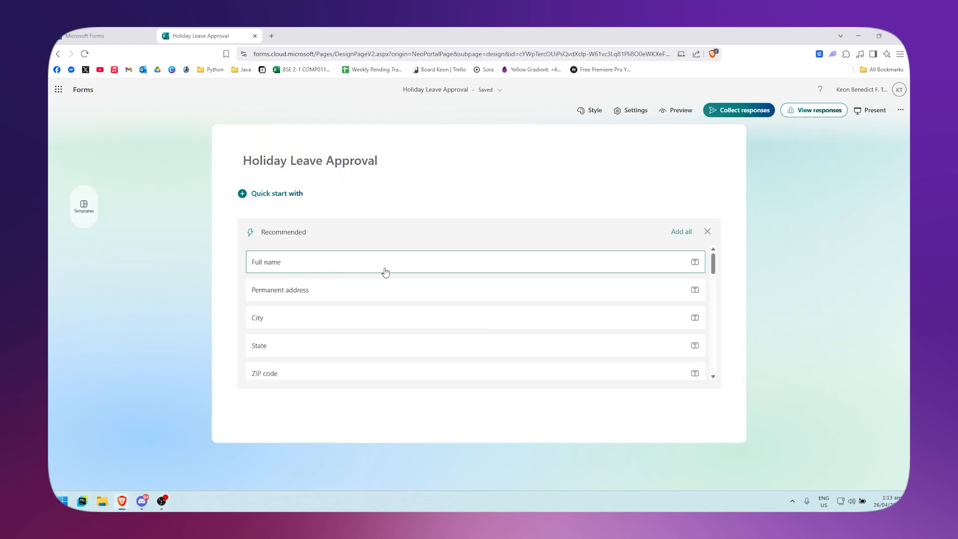
left_click(300, 266)
scroll(280, 315, "down", 1)
scroll(309, 290, "up", 1)
left_click(315, 299)
scroll(317, 305, "down", 2)
left_click(329, 308)
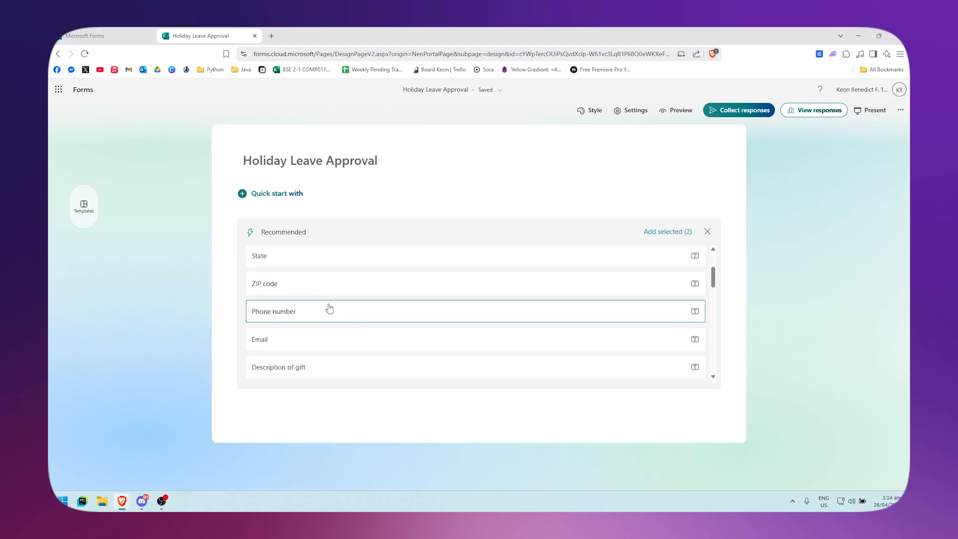
left_click(316, 351)
scroll(316, 352, "down", 3)
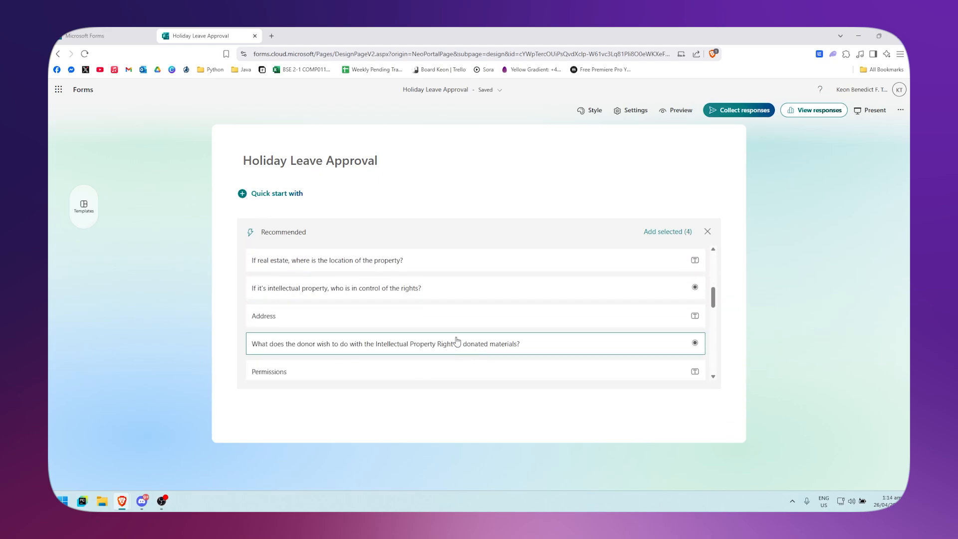
scroll(597, 310, "up", 4)
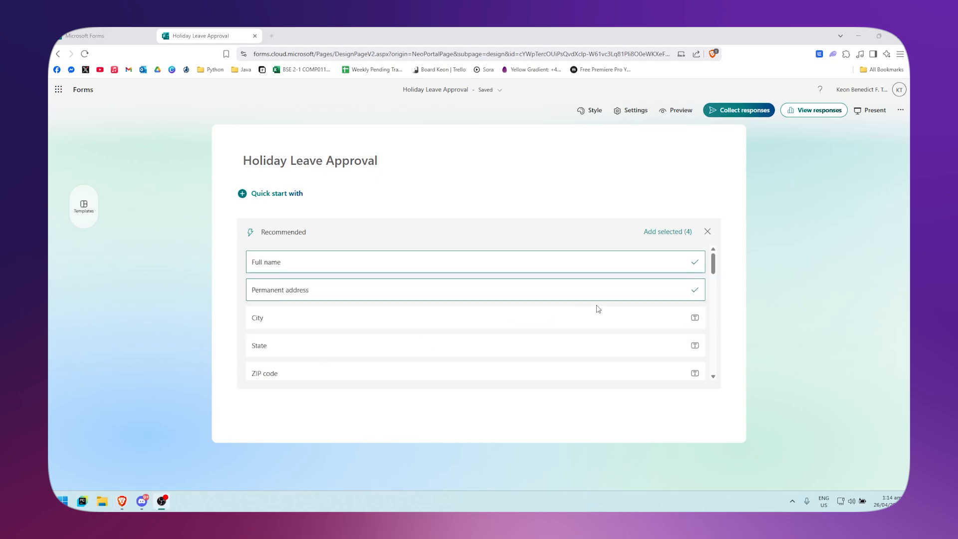
scroll(601, 303, "down", 2)
scroll(602, 304, "up", 2)
left_click(667, 236)
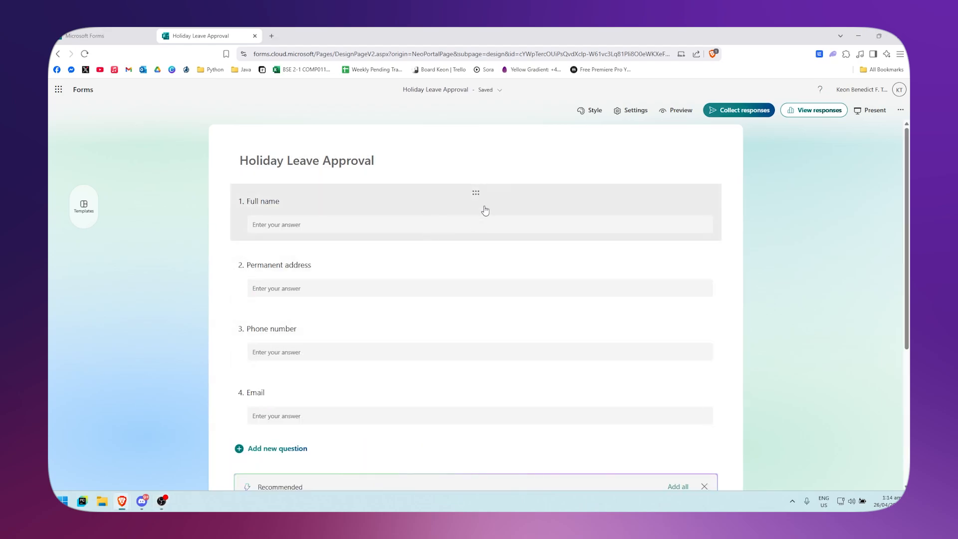
Make the Full name question required
left_click(471, 192)
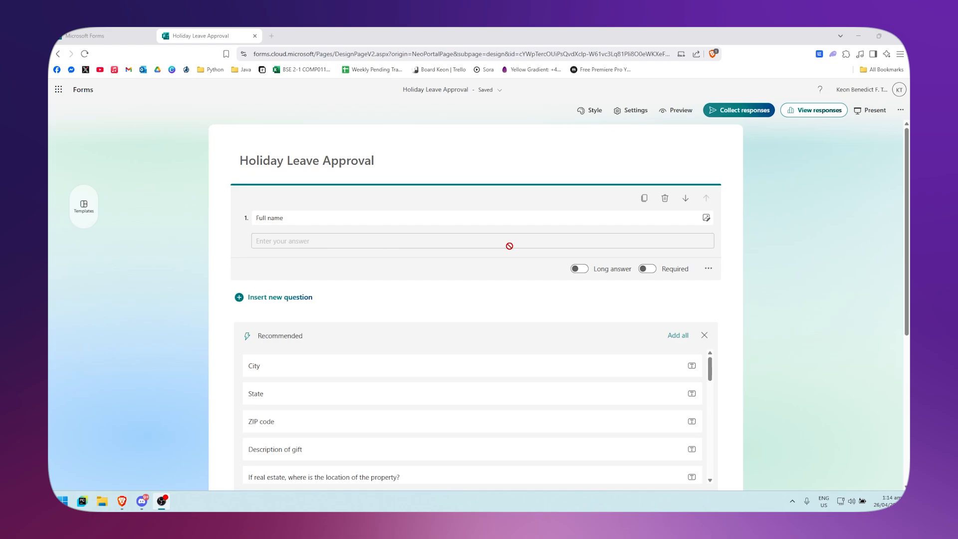
left_click(650, 273)
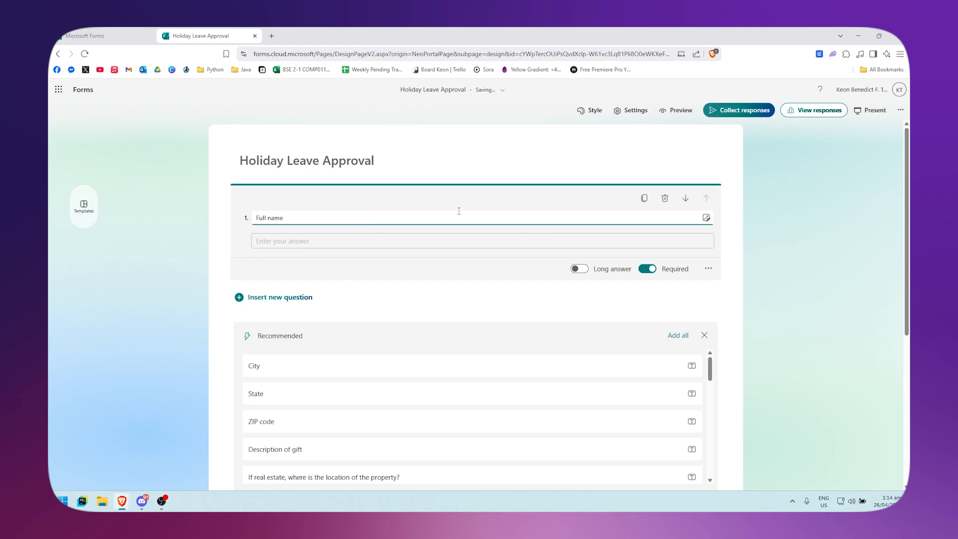
Close the recommended questions panel below the first question
scroll(529, 217, "down", 3)
scroll(467, 329, "down", 2)
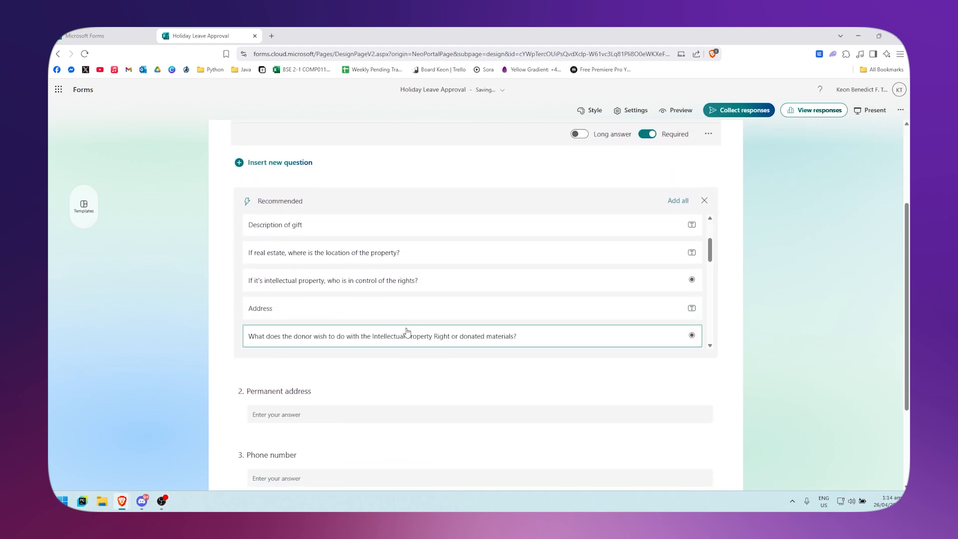
scroll(600, 246, "up", 2)
scroll(600, 246, "up", 3)
left_click(704, 335)
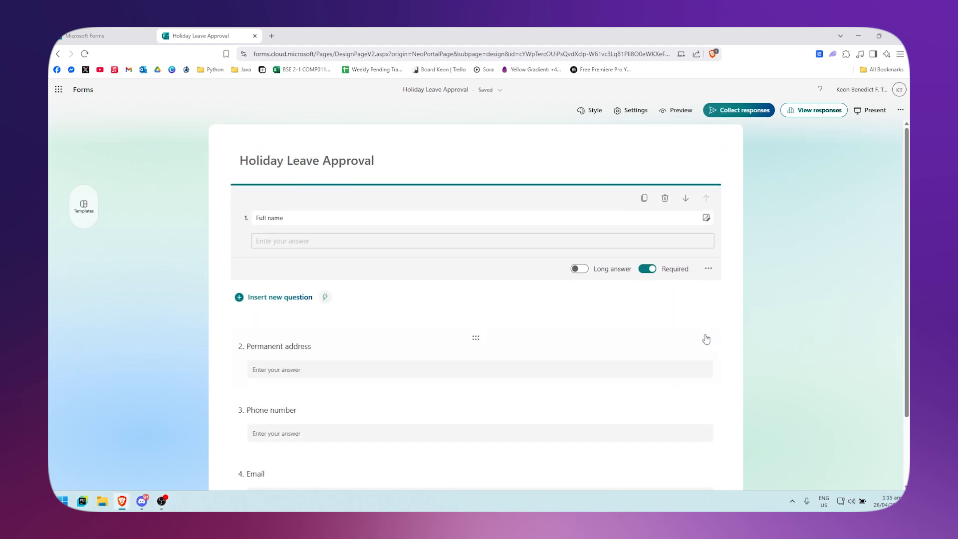
Make the Permanent address question required
scroll(456, 293, "down", 1)
left_click(589, 282)
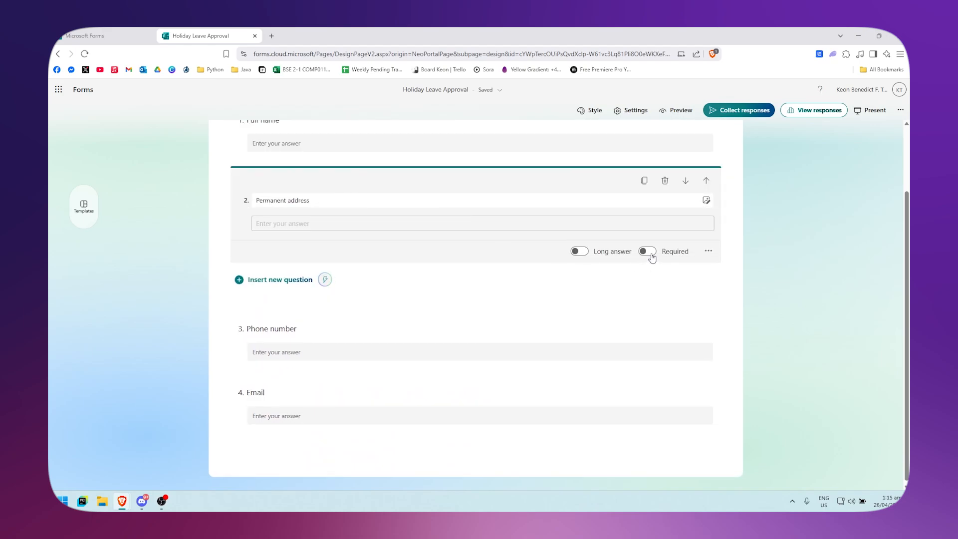
left_click(651, 257)
Make the Phone number question required
left_click(569, 332)
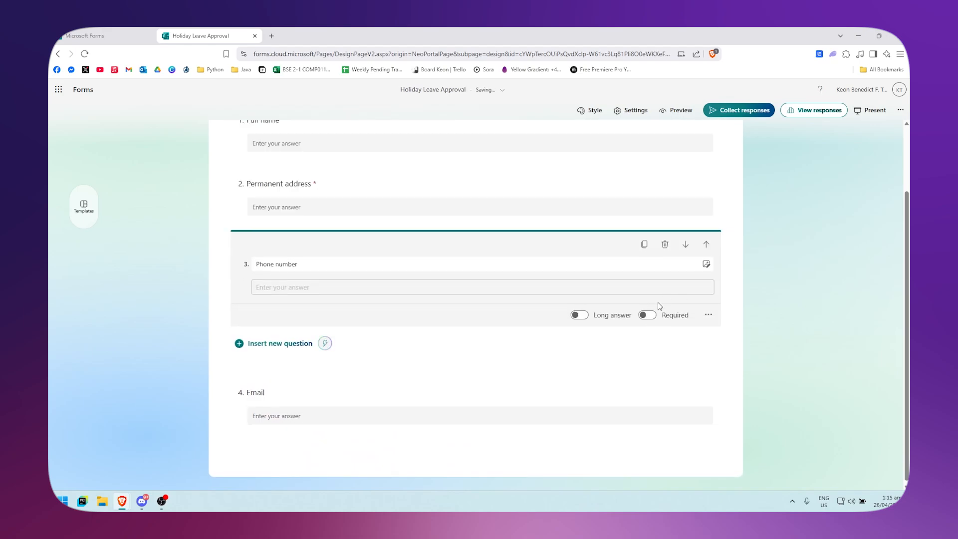
left_click(519, 401)
left_click(577, 265)
left_click(658, 316)
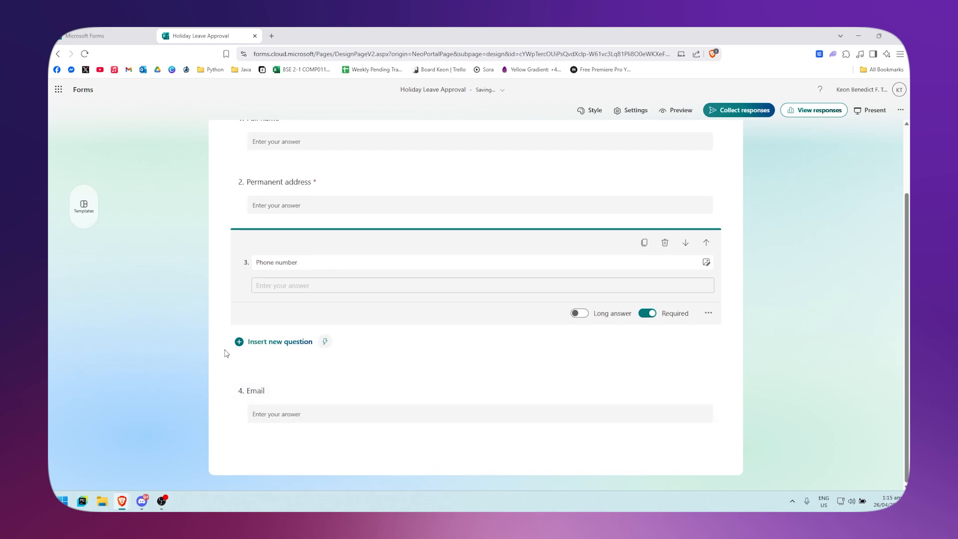
Add a new Date question at the end of the form
scroll(498, 303, "up", 2)
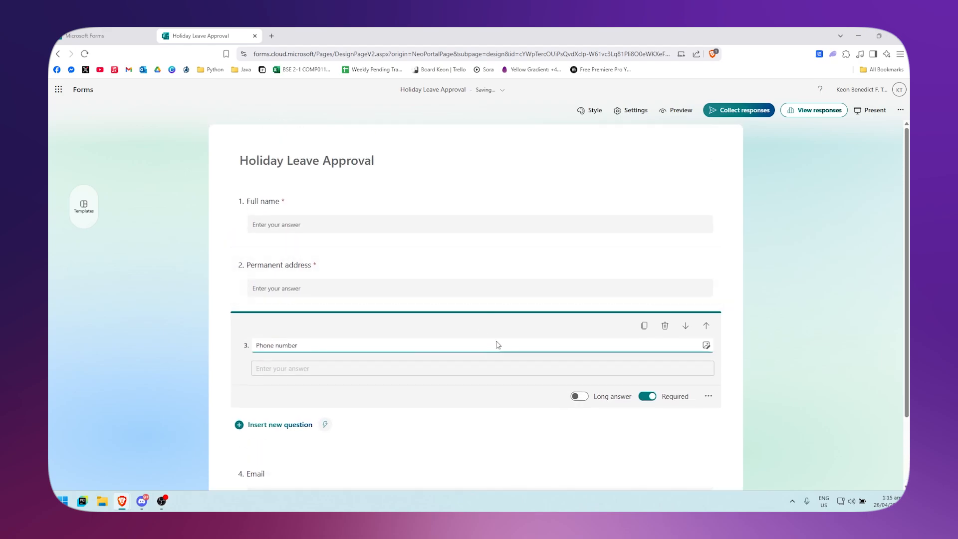
left_click(723, 304)
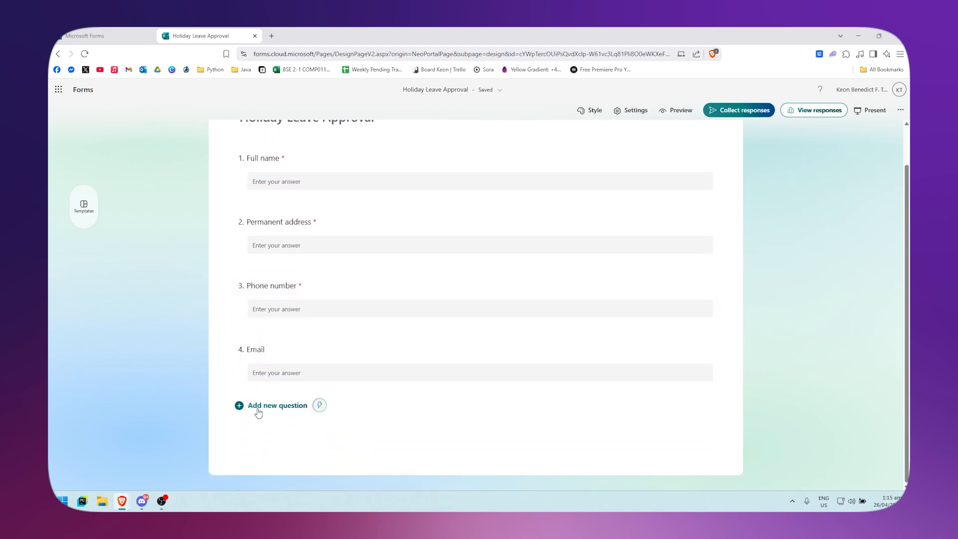
left_click(269, 448)
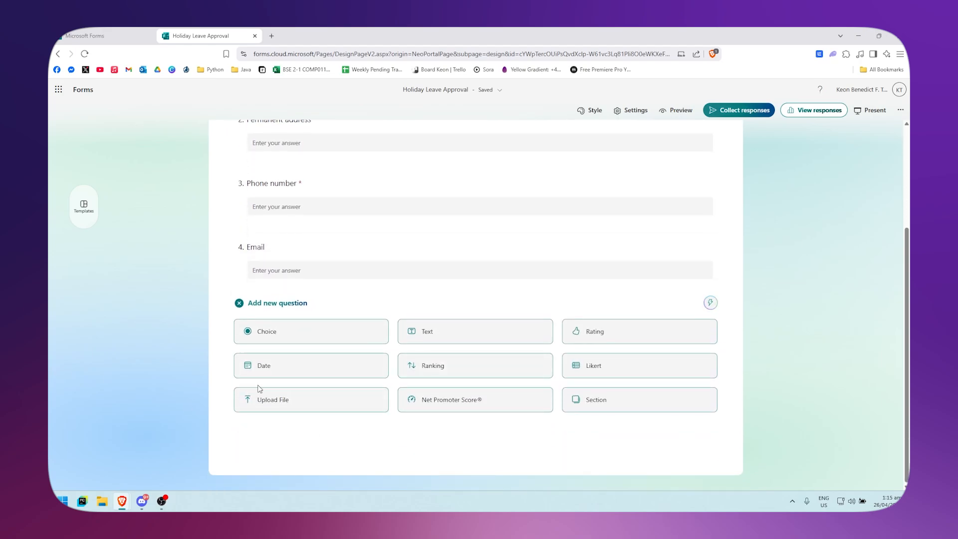
left_click(307, 370)
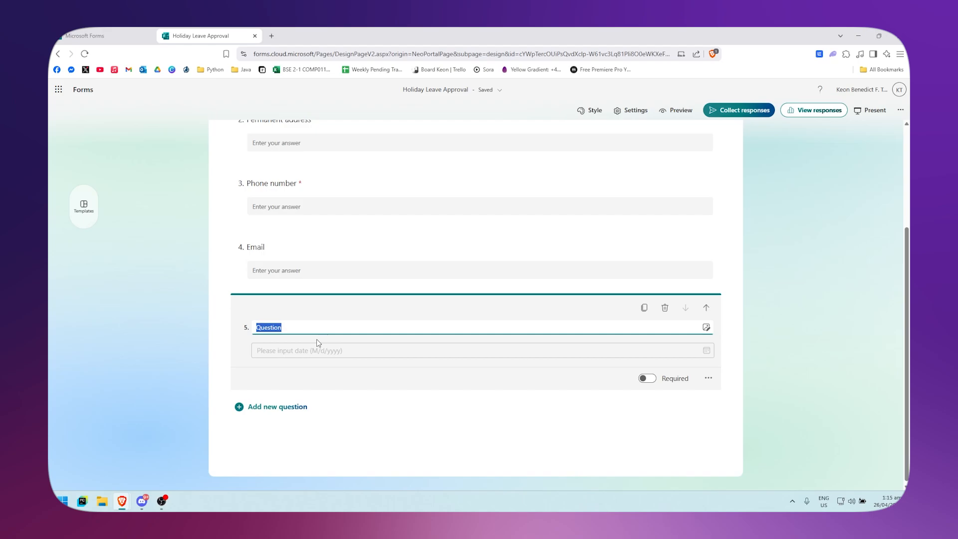
Title the new date question "When will"
type("When wi")
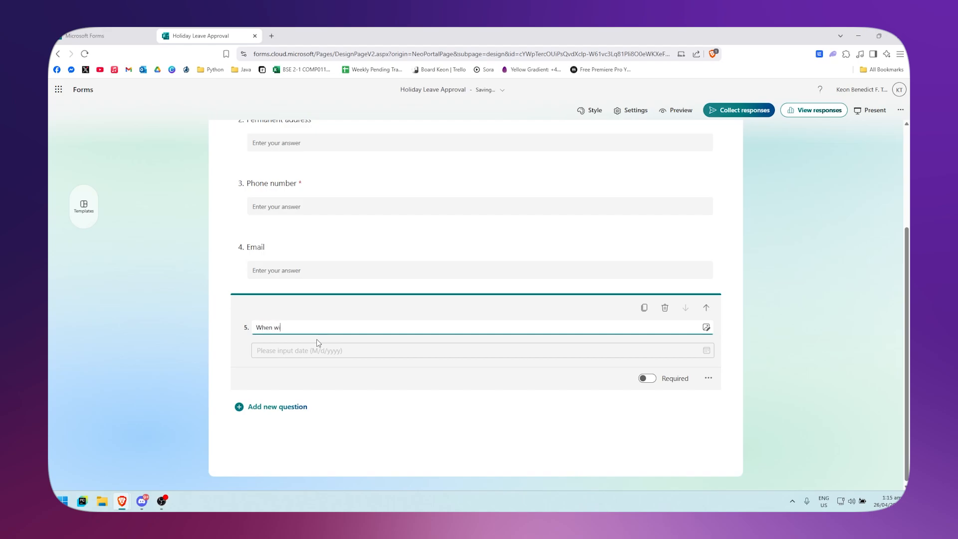
type("ll")
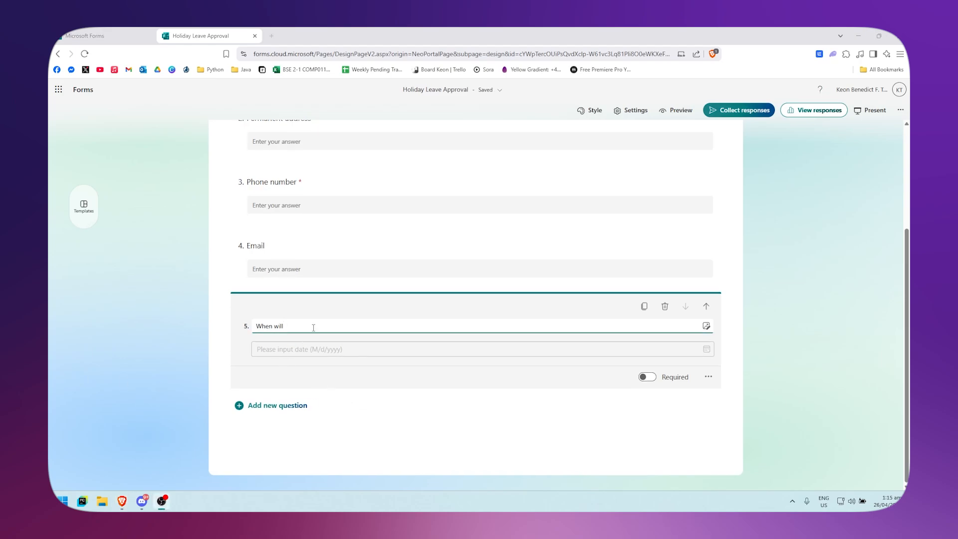
left_click(134, 332)
Retitle the date question "What are the dates?"
left_click(299, 353)
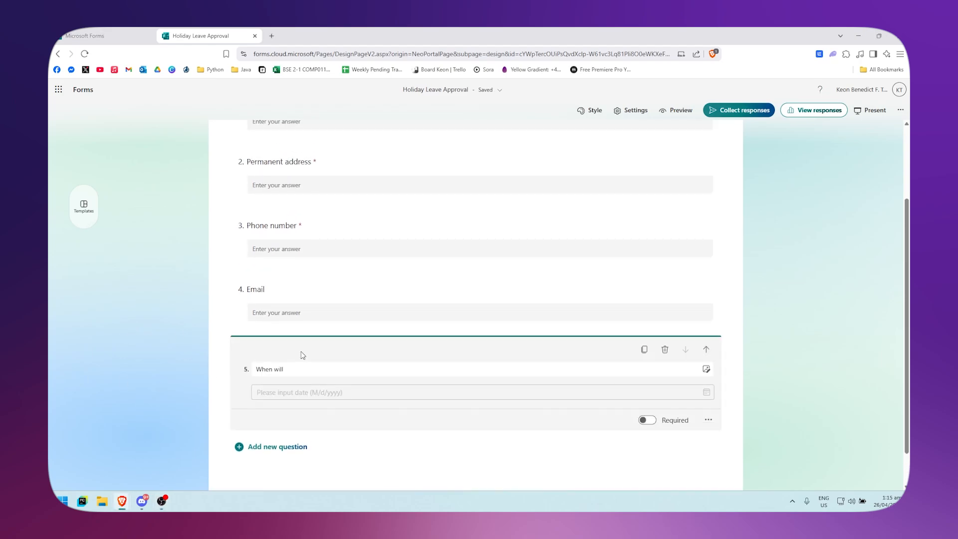
type("What are the dates?")
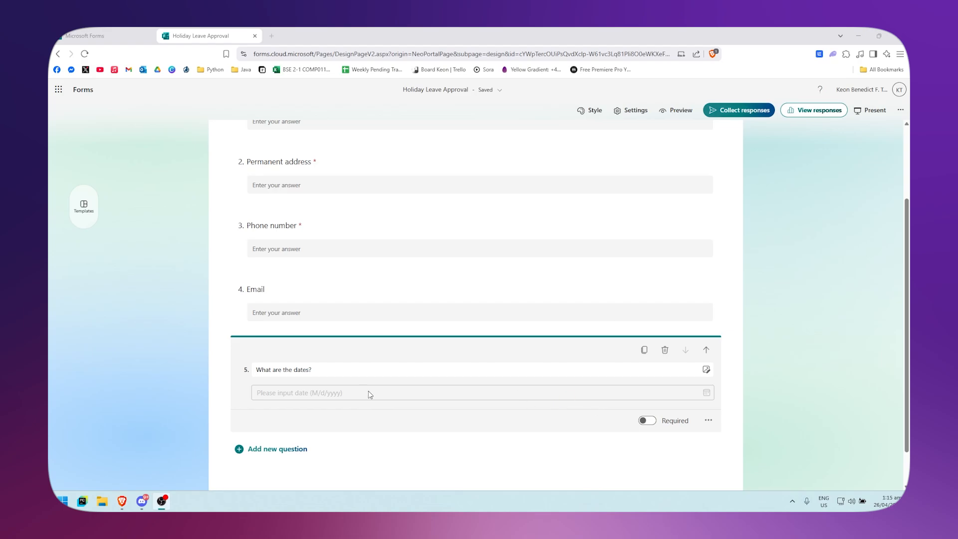
left_click(709, 420)
left_click(709, 421)
left_click_drag(318, 371, 210, 369)
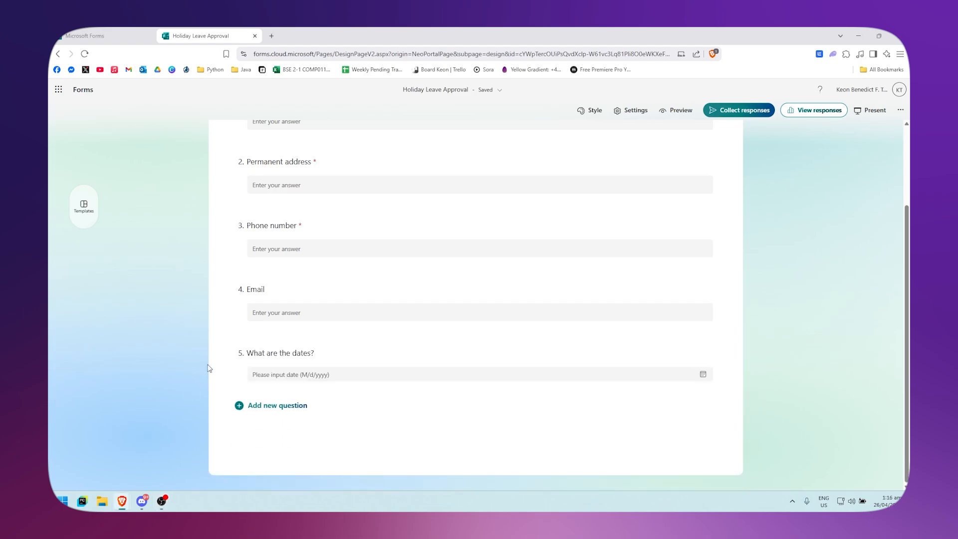
Rename the fifth question to Start Date
left_click(283, 358)
triple_click(306, 370)
type("Start Date")
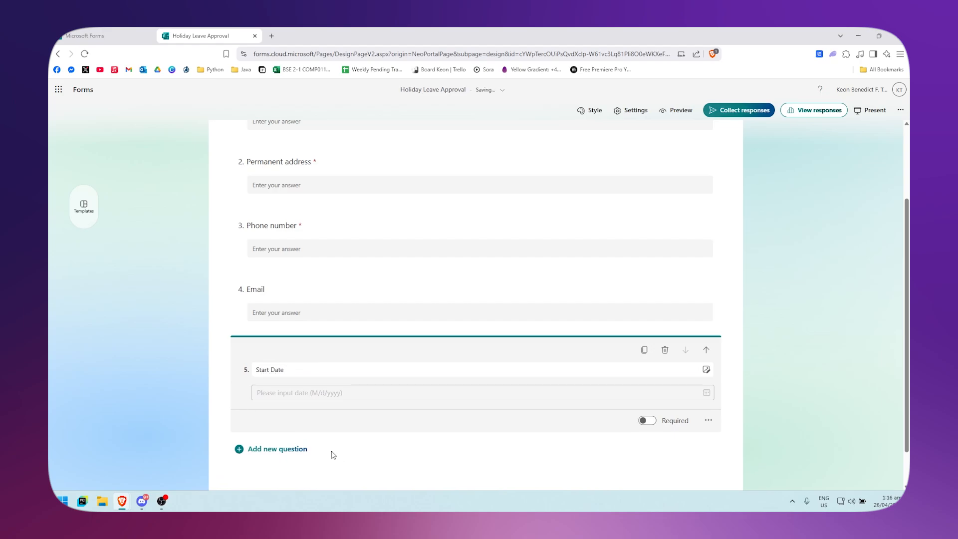
Add another Date question titled End Date
left_click(282, 449)
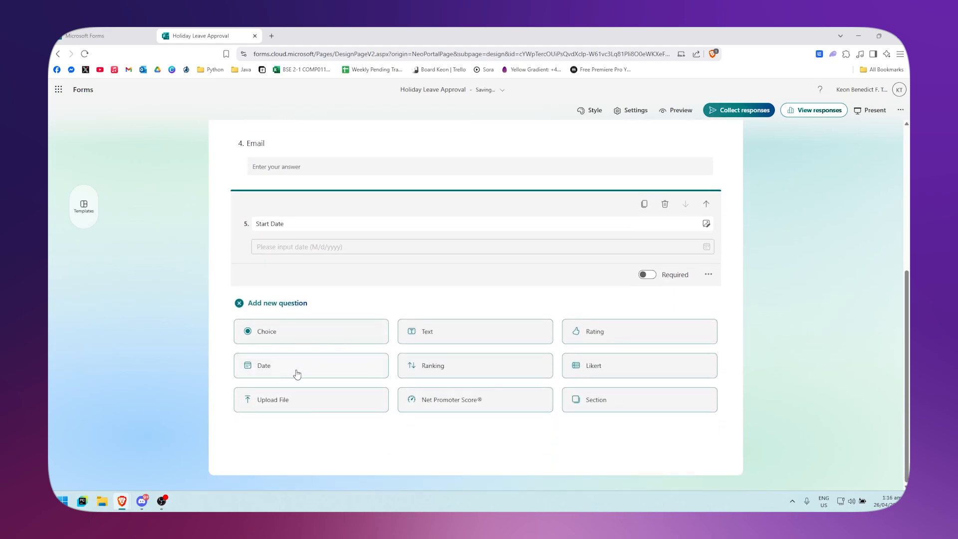
left_click(313, 372)
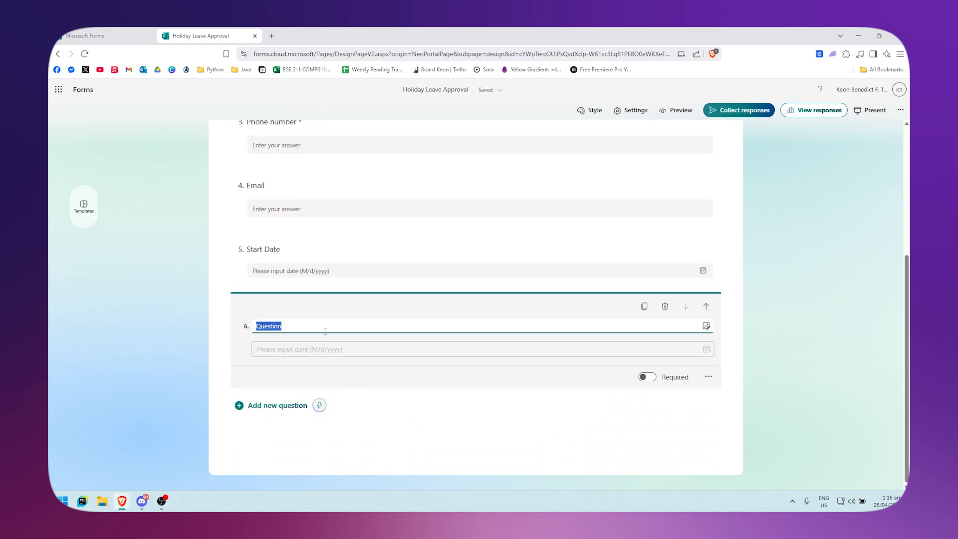
type("End Date")
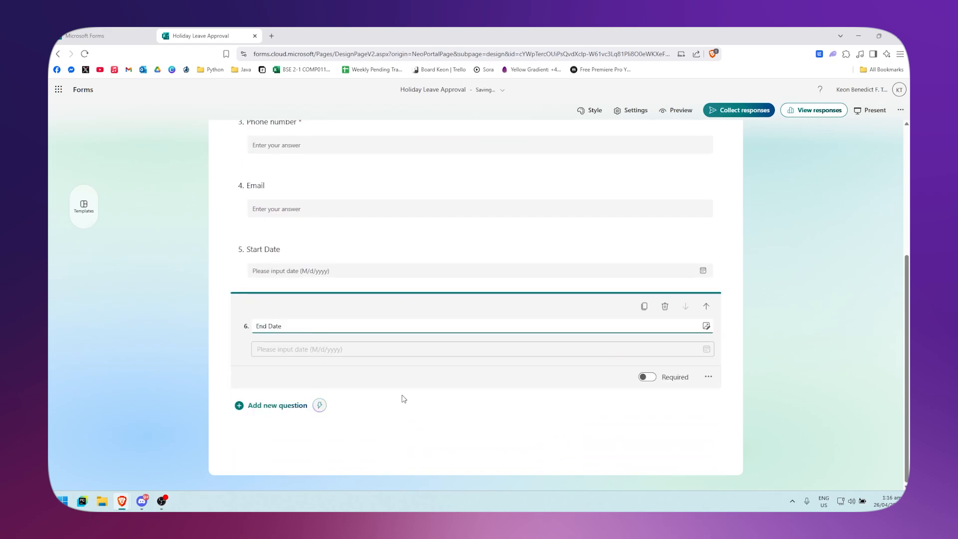
left_click(388, 459)
Preview the form in computer layout and scroll through its questions
left_click(276, 389)
scroll(475, 349, "up", 5)
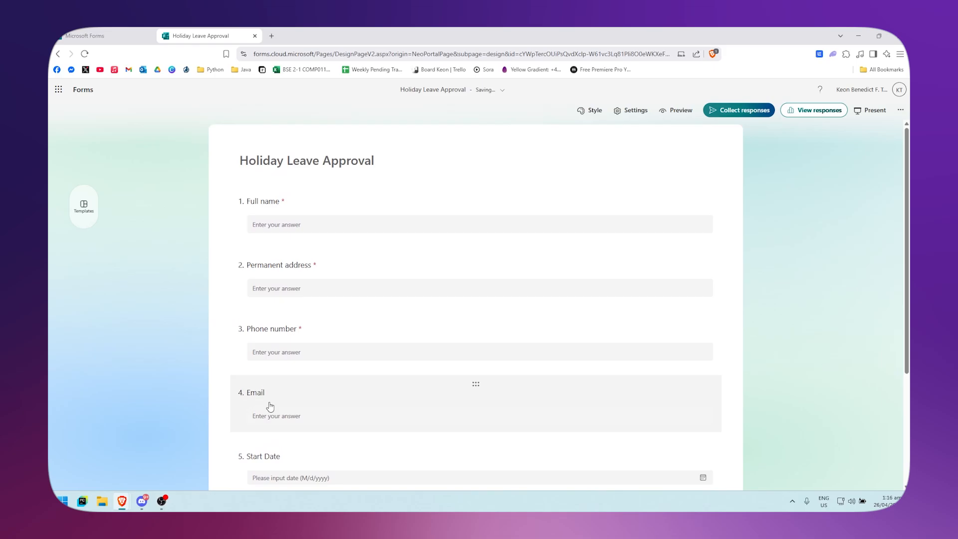
left_click(676, 110)
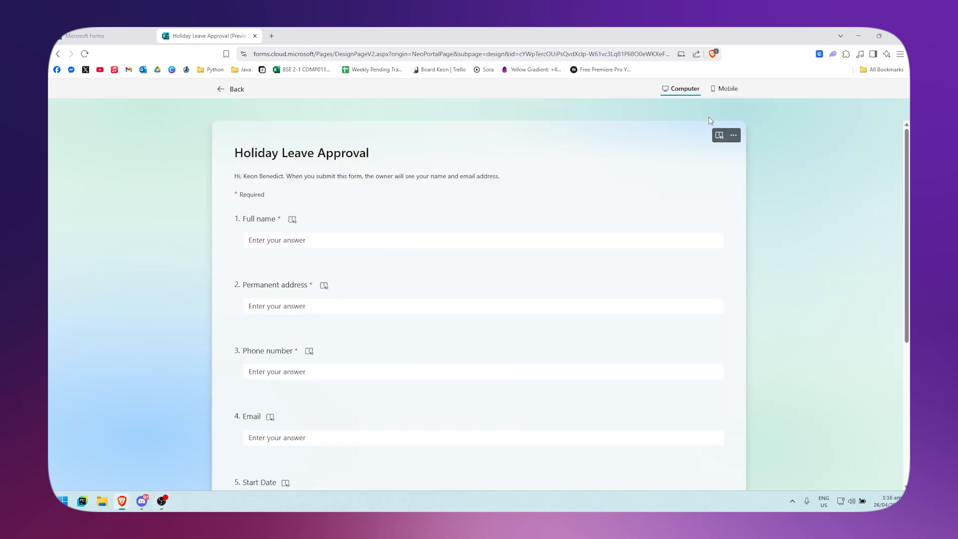
scroll(310, 364, "down", 5)
scroll(657, 238, "up", 5)
Check the form's mobile layout preview and return to the form editor
left_click(728, 89)
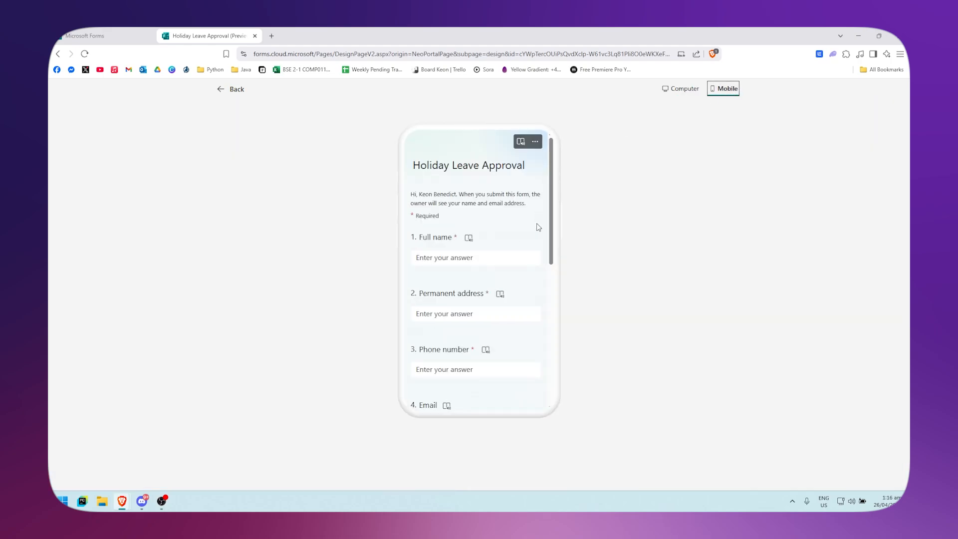
scroll(492, 254, "down", 5)
scroll(500, 256, "up", 10)
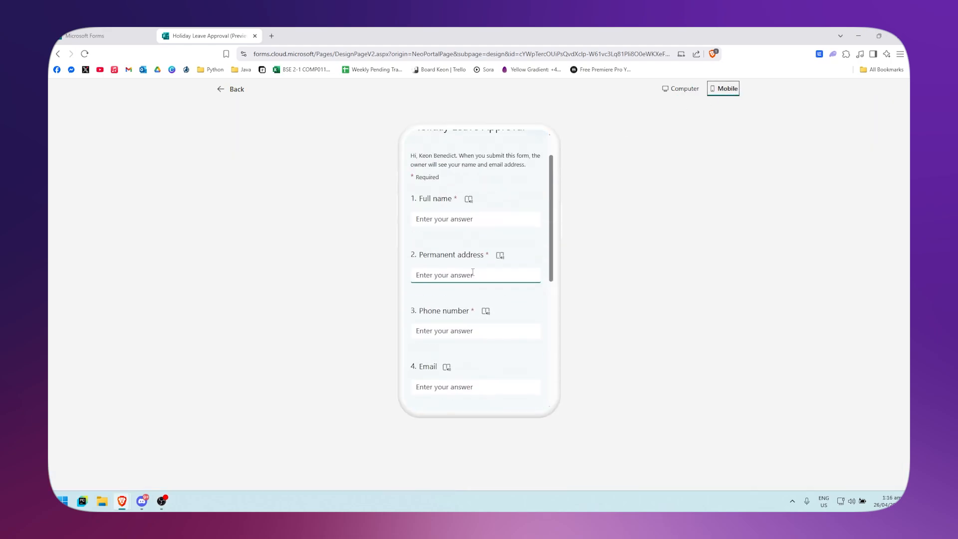
left_click(231, 89)
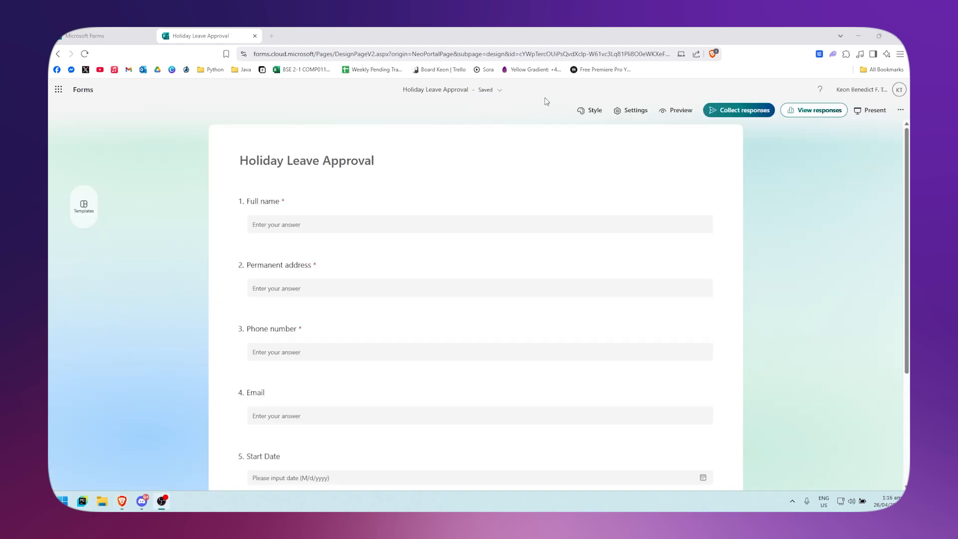
Try several style layouts, return to the standard layout, and apply the blue patterned background theme
left_click(592, 111)
left_click(799, 192)
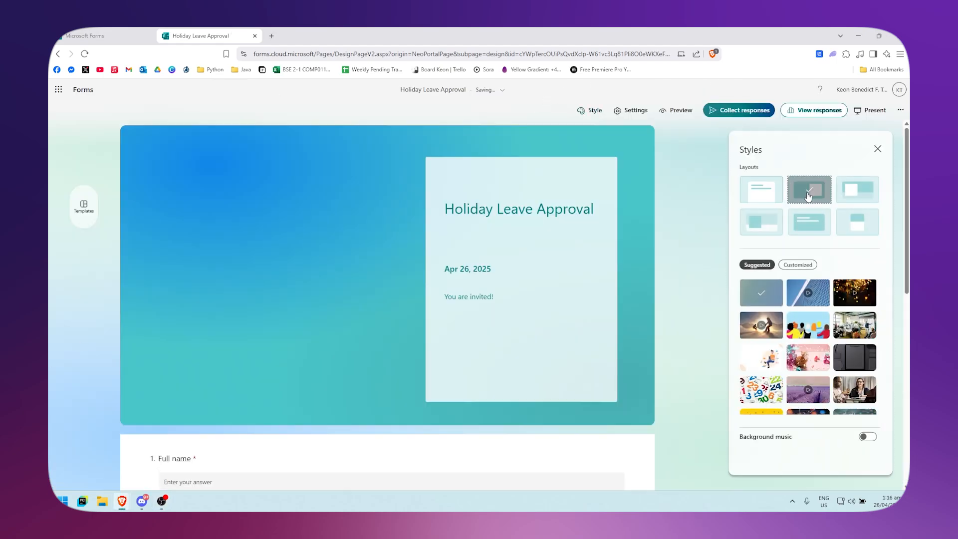
left_click(868, 202)
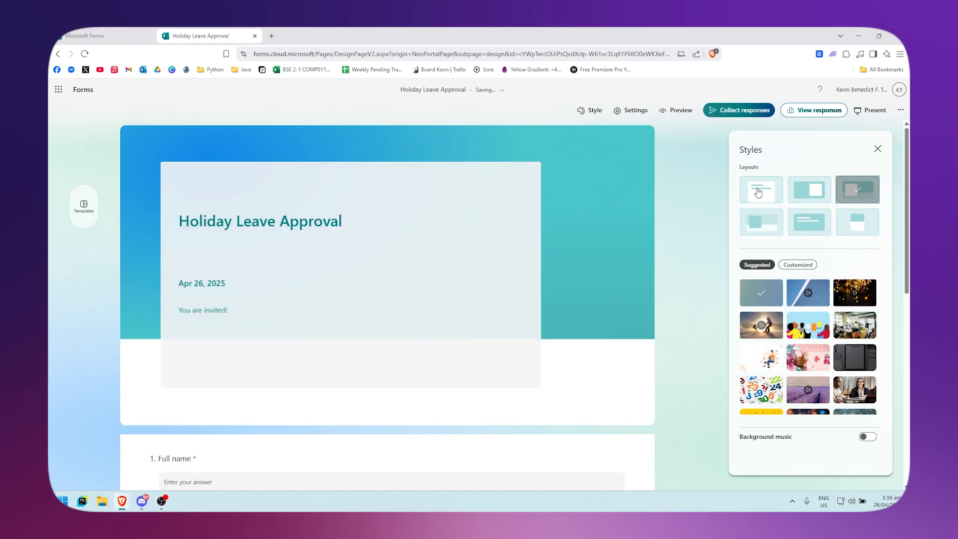
left_click(762, 223)
left_click(761, 190)
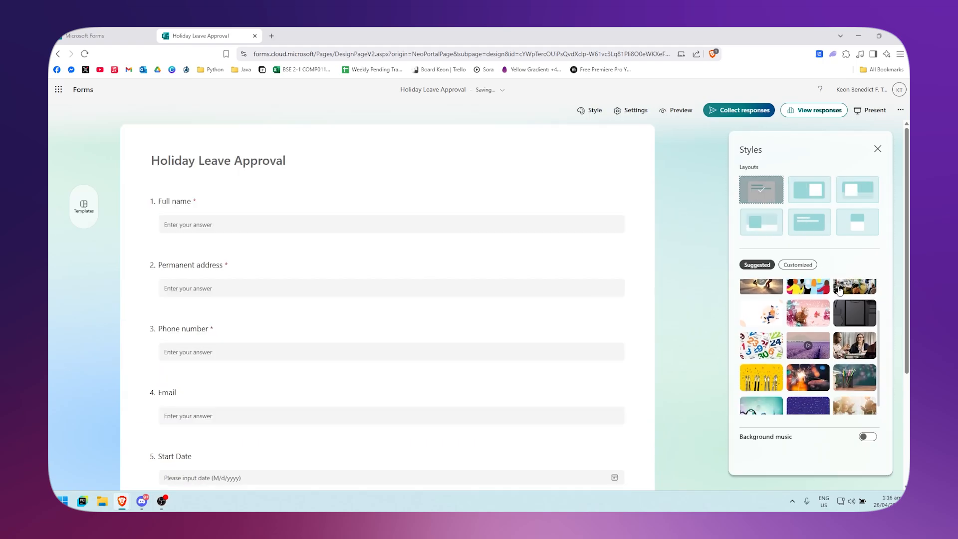
left_click(805, 333)
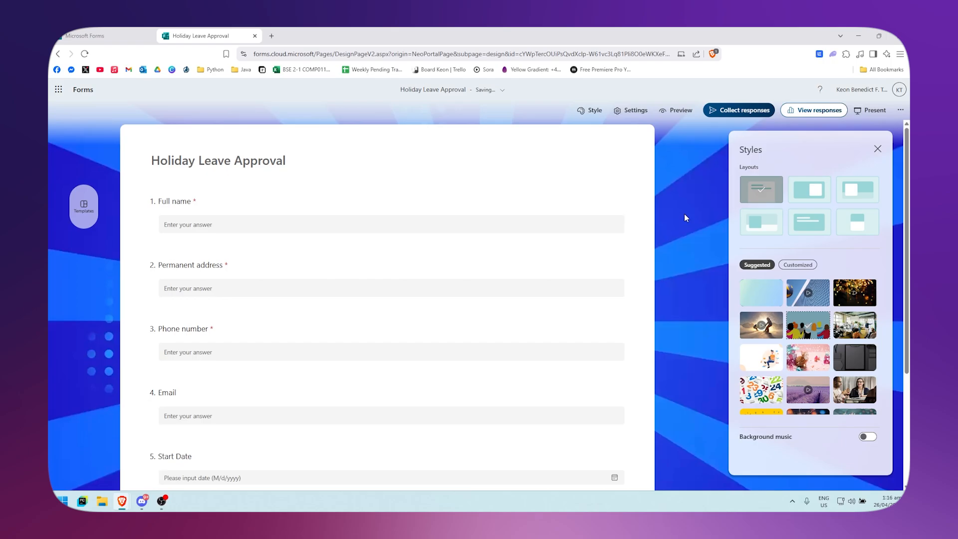
Review the form's settings for who can respond and response options, then close the panel
left_click(633, 112)
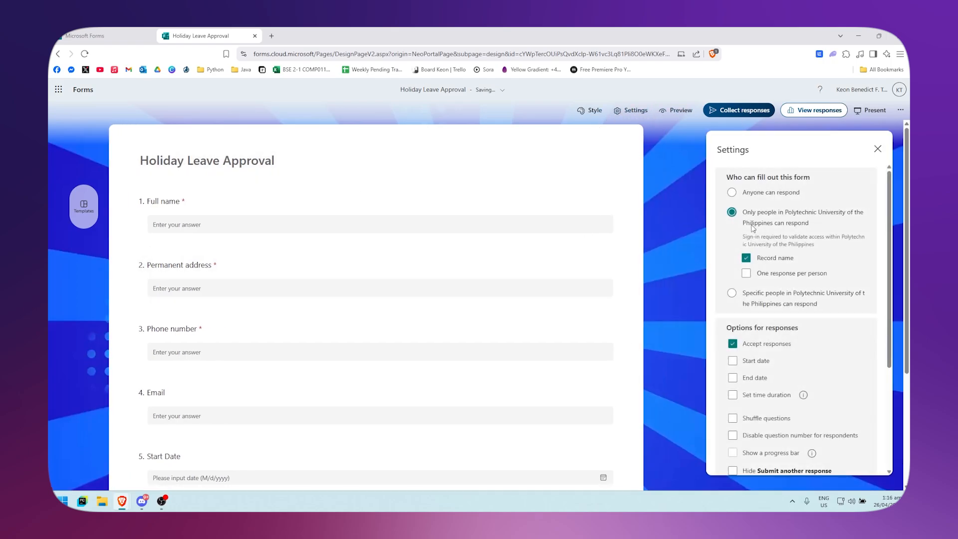
scroll(723, 250, "down", 3)
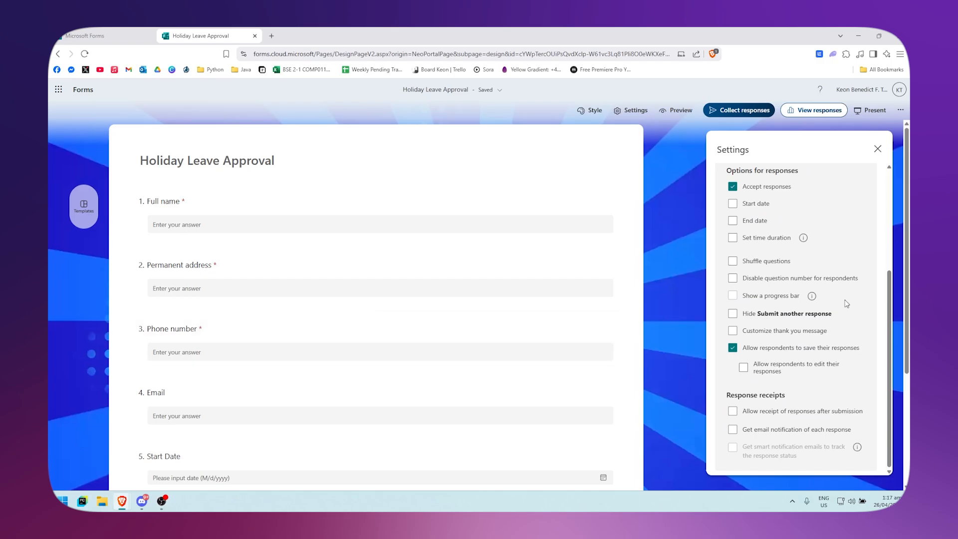
scroll(847, 303, "up", 3)
scroll(829, 300, "down", 3)
scroll(809, 295, "up", 2)
scroll(783, 288, "down", 2)
scroll(778, 309, "up", 3)
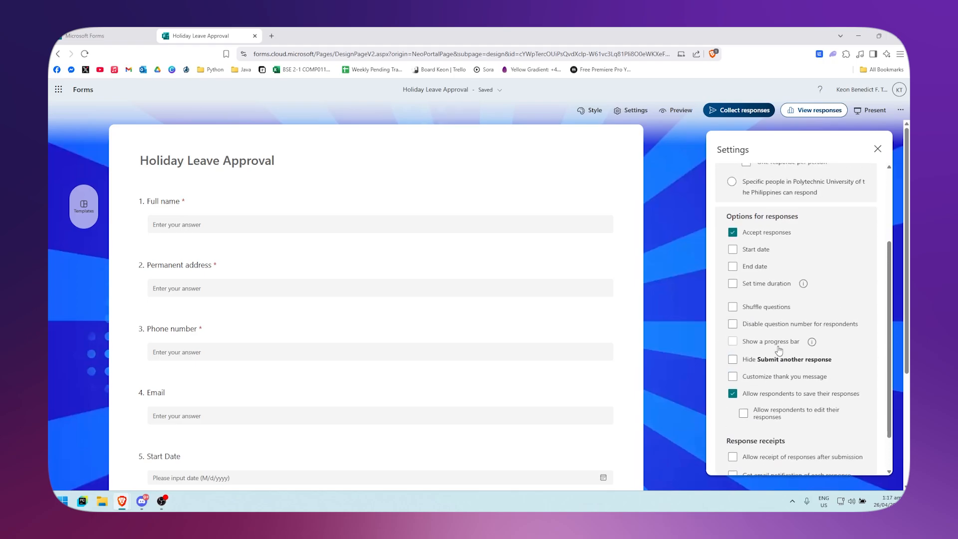
scroll(848, 224, "down", 3)
left_click(878, 149)
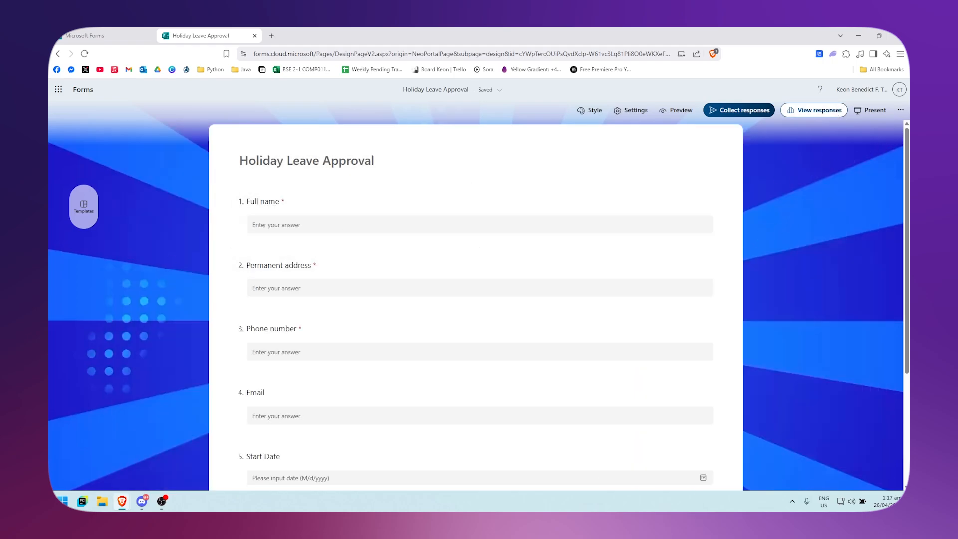
Open response collection and set the form so anyone can respond
left_click(722, 111)
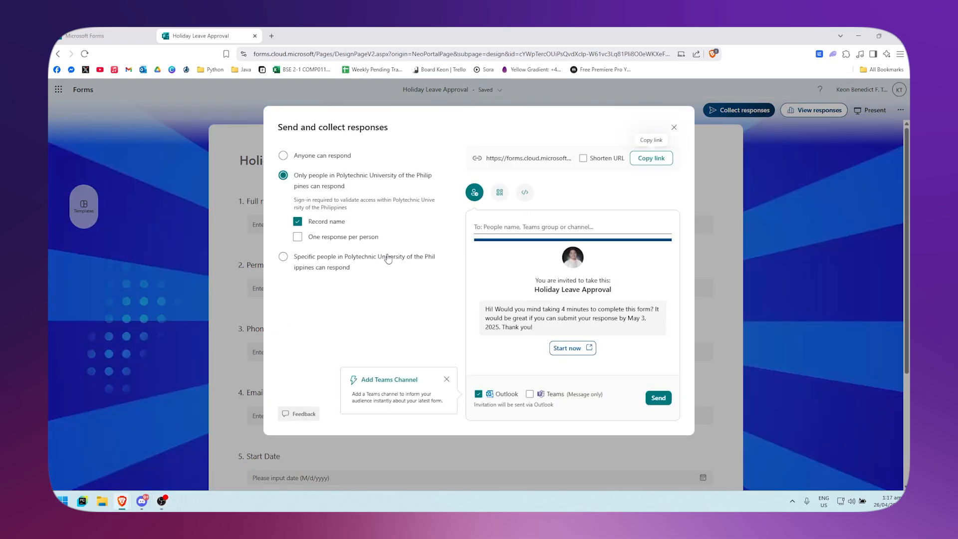
left_click(394, 156)
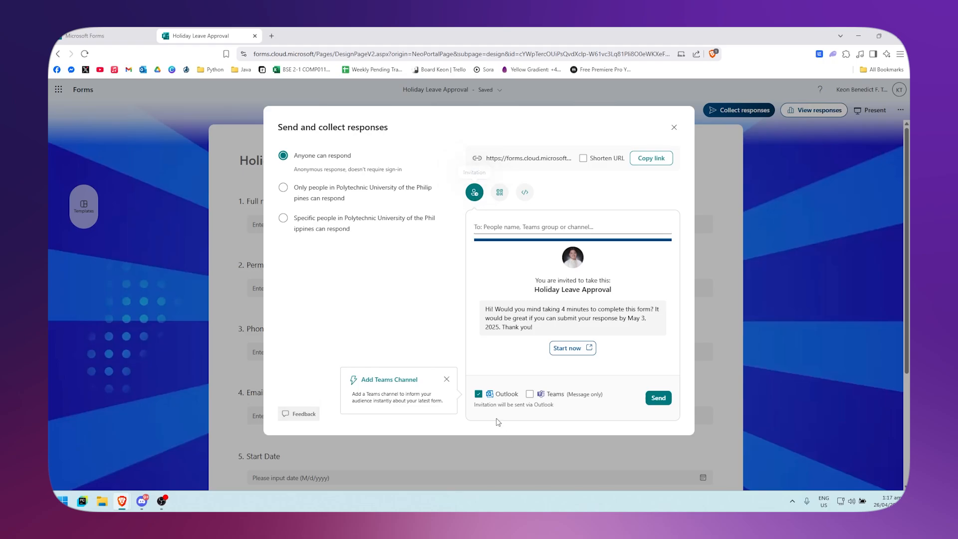
Check the QR and embed options, shorten the form URL, copy the link, and close the dialog
left_click(500, 193)
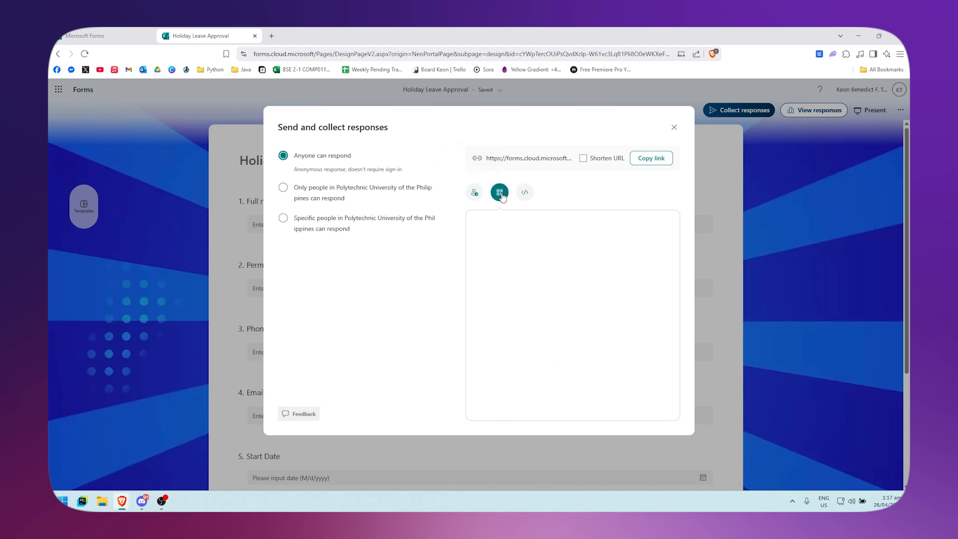
left_click(525, 192)
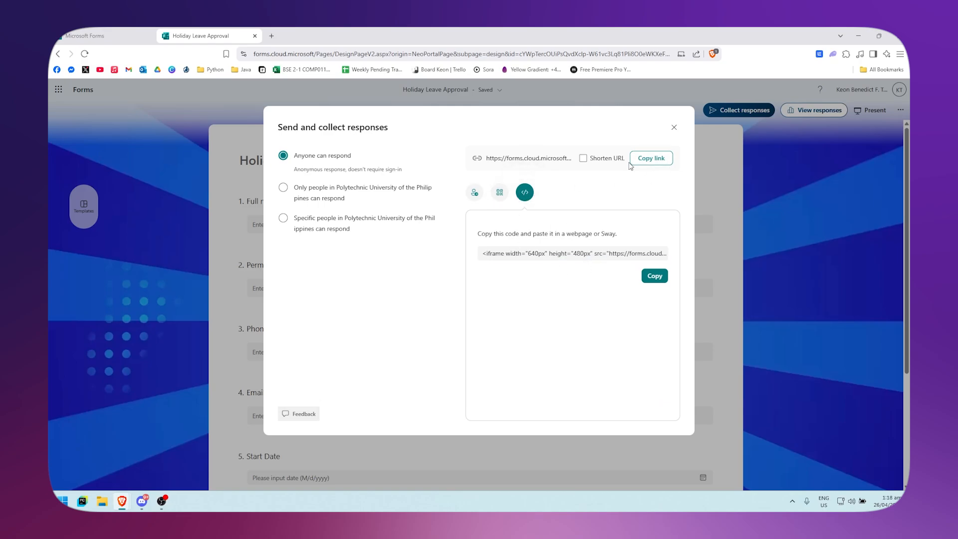
left_click(645, 166)
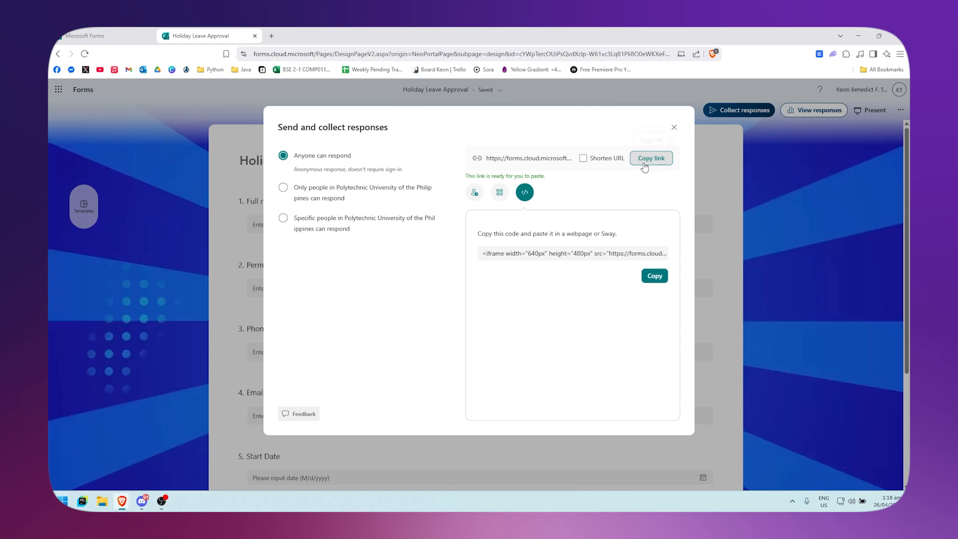
left_click(583, 159)
left_click(651, 160)
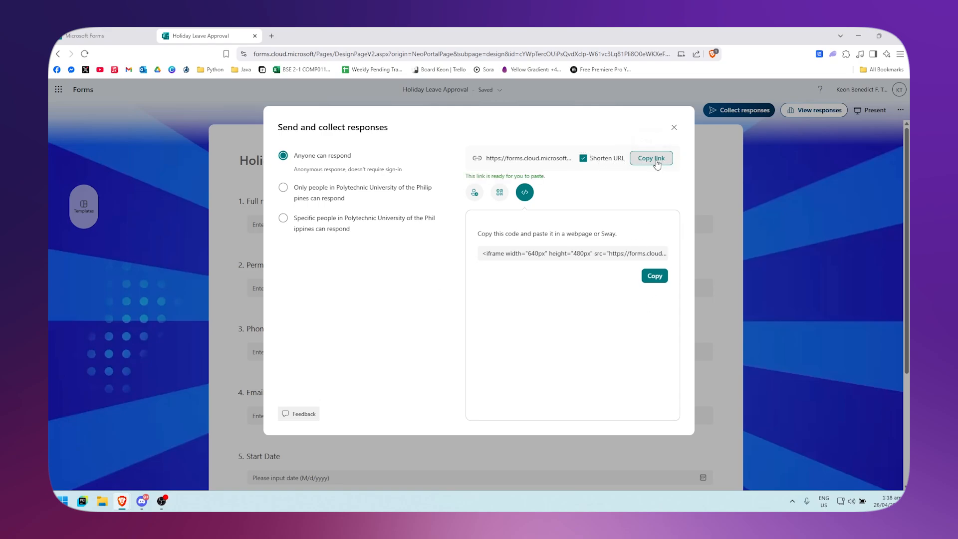
left_click(674, 129)
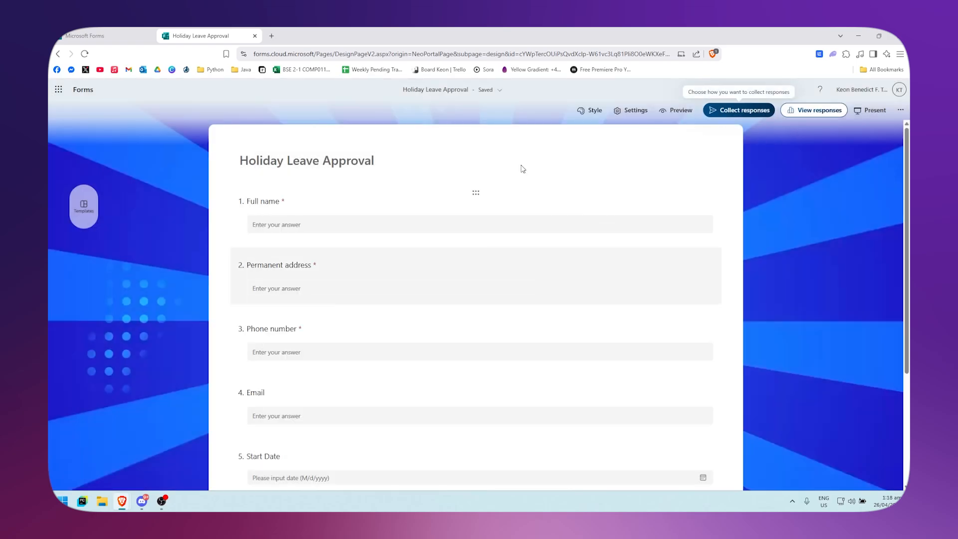
Open the responses overview and scroll through it
left_click(816, 110)
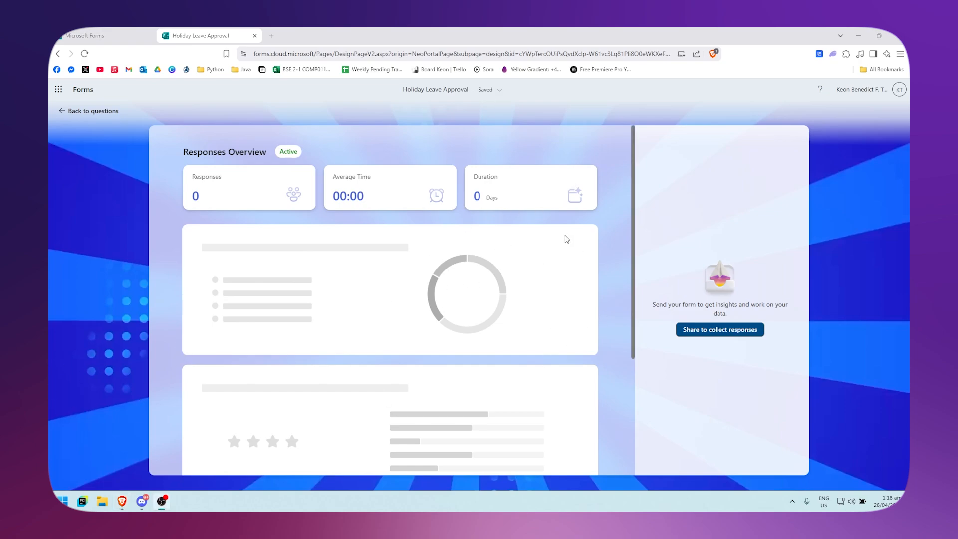
scroll(514, 269, "down", 3)
scroll(490, 265, "up", 3)
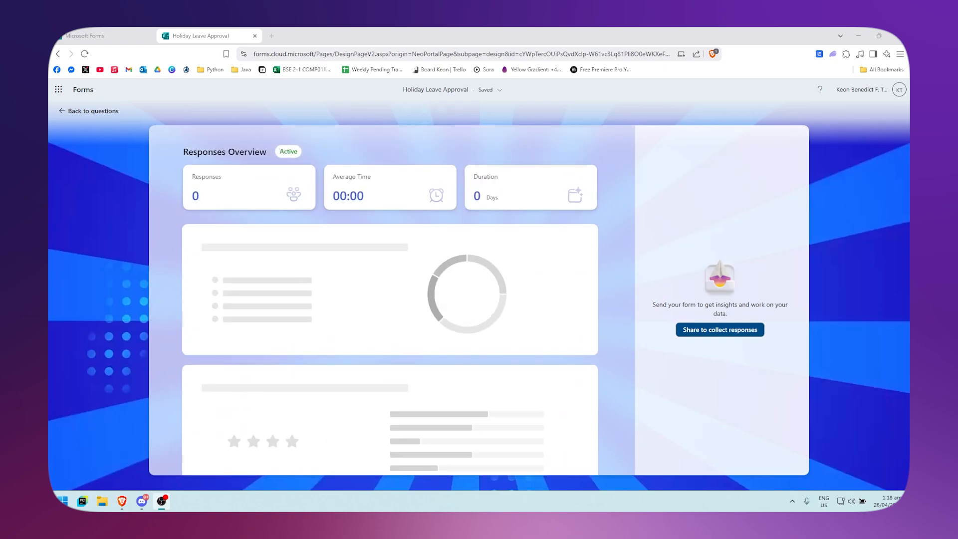